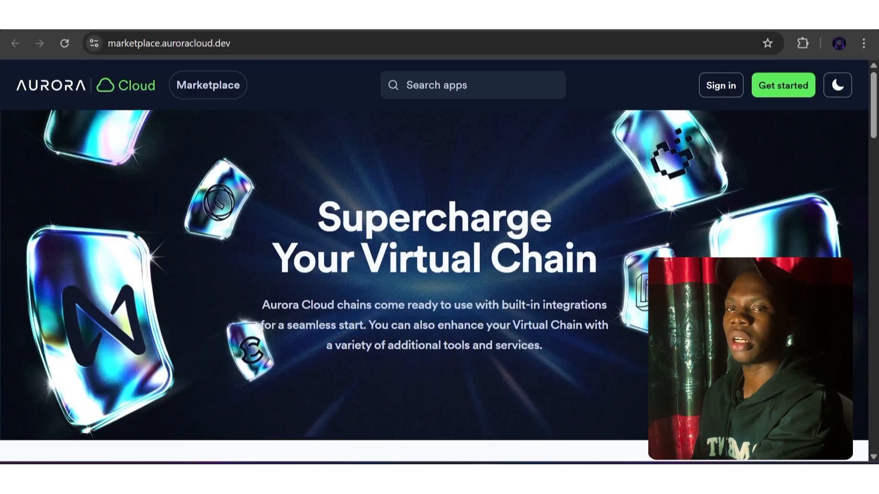
Look through the popular and new apps in the Aurora Cloud marketplace
{"action": "scroll", "coordinate": [434, 252], "scroll_direction": "down", "scroll_amount": 3}
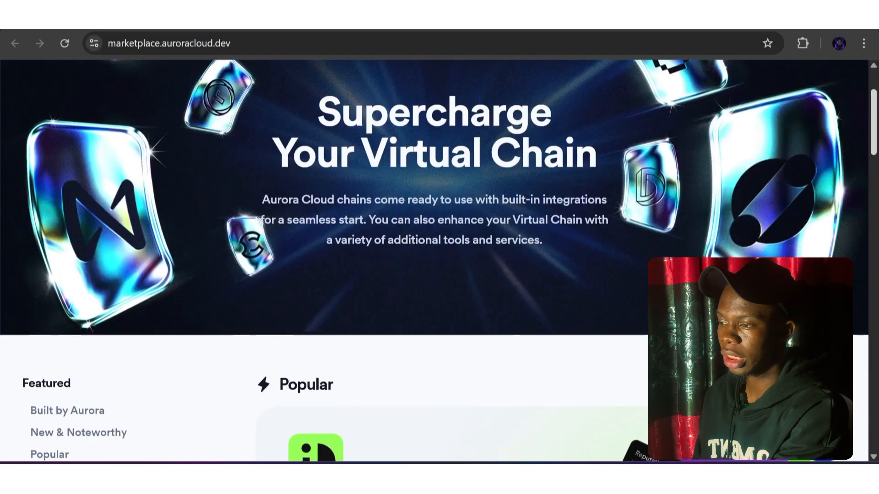
{"action": "scroll", "coordinate": [435, 252], "scroll_direction": "down", "scroll_amount": 10}
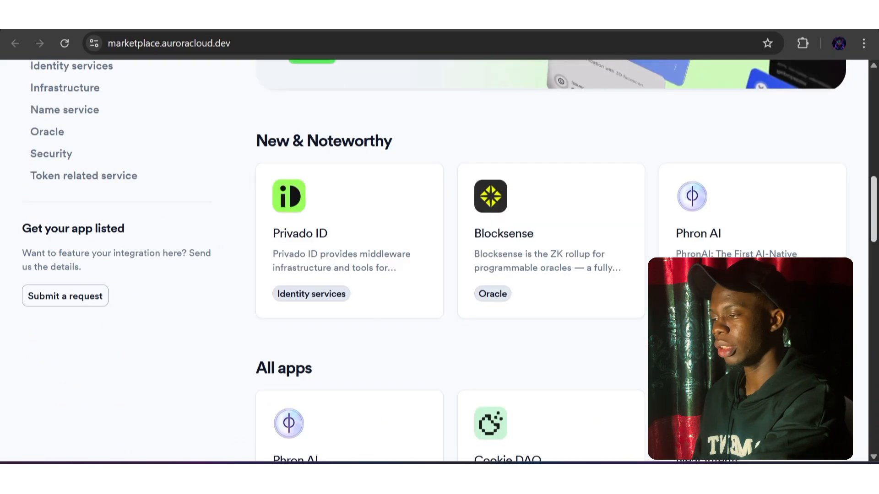
{"action": "scroll", "coordinate": [434, 252], "scroll_direction": "up", "scroll_amount": 2}
{"action": "scroll", "coordinate": [434, 252], "scroll_direction": "up", "scroll_amount": 4}
{"action": "scroll", "coordinate": [434, 253], "scroll_direction": "down", "scroll_amount": 2}
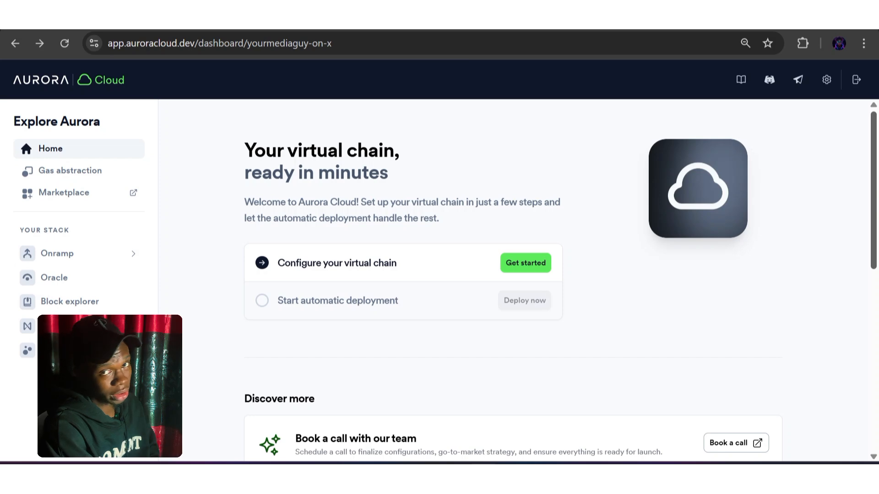
Review the dashboard home page and start configuring the virtual chain
{"action": "scroll", "coordinate": [513, 280], "scroll_direction": "down", "scroll_amount": 5}
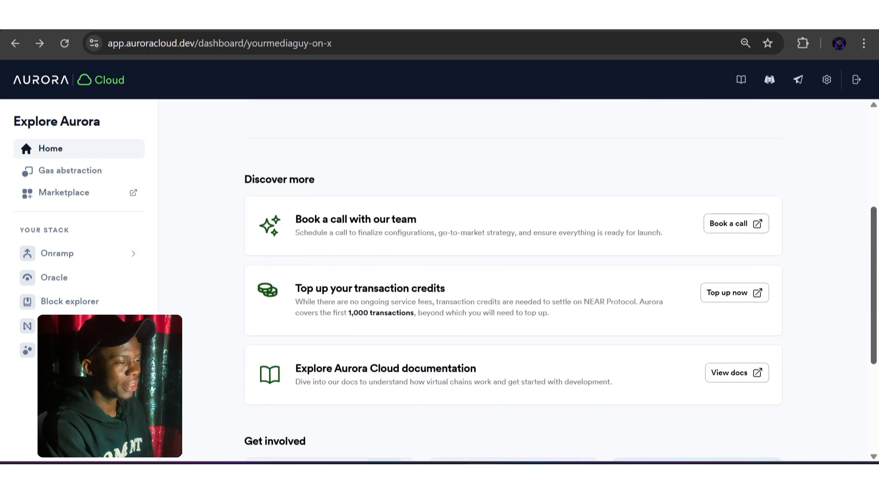
{"action": "scroll", "coordinate": [513, 280], "scroll_direction": "up", "scroll_amount": 5}
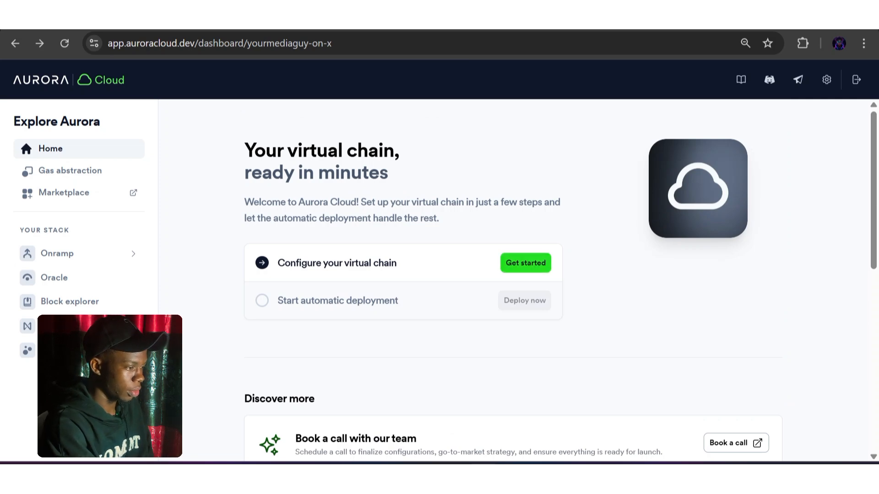
{"action": "left_click", "coordinate": [525, 263]}
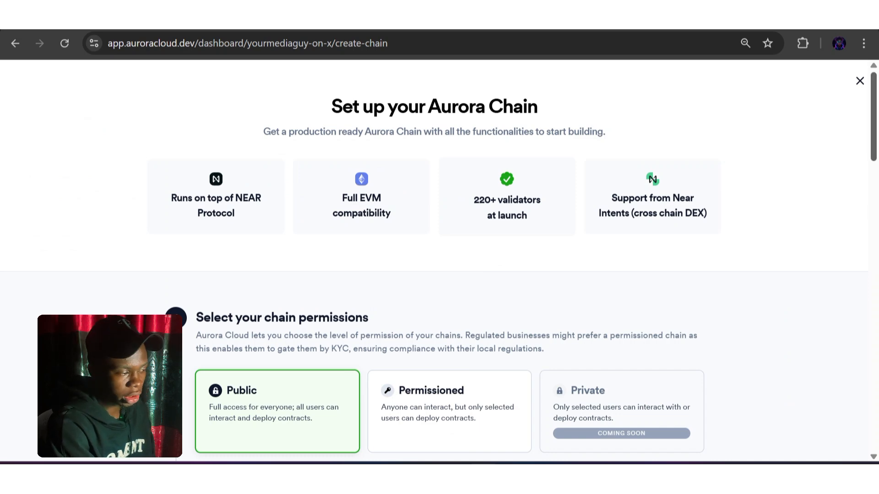
Choose NEAR as the chain's base token and Usage based as its gas mechanics
{"action": "scroll", "coordinate": [440, 261], "scroll_direction": "down", "scroll_amount": 4}
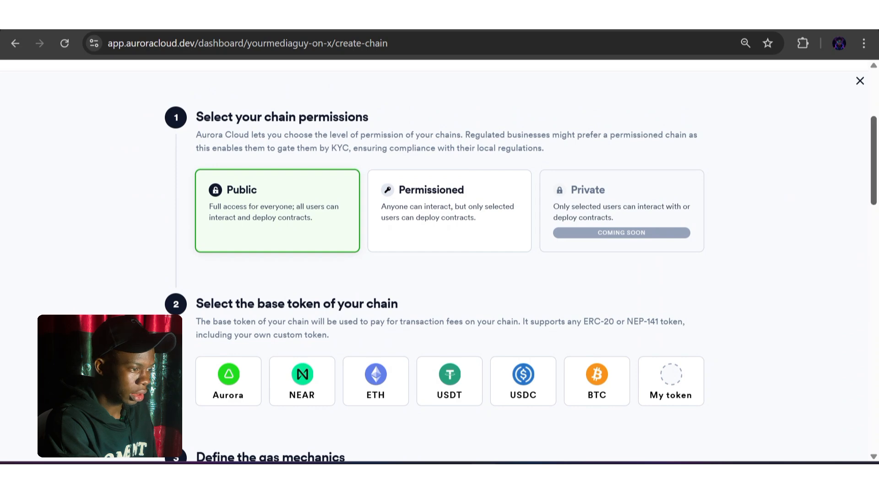
{"action": "scroll", "coordinate": [440, 263], "scroll_direction": "down", "scroll_amount": 3}
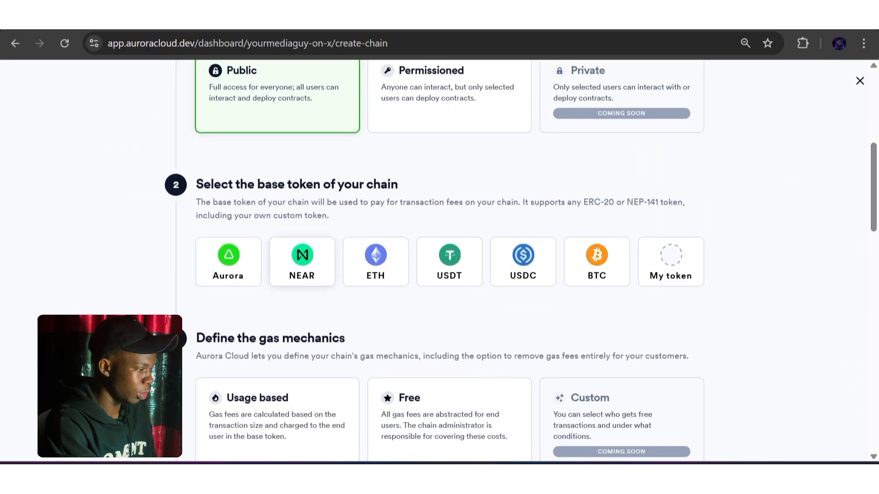
{"action": "left_click", "coordinate": [303, 262]}
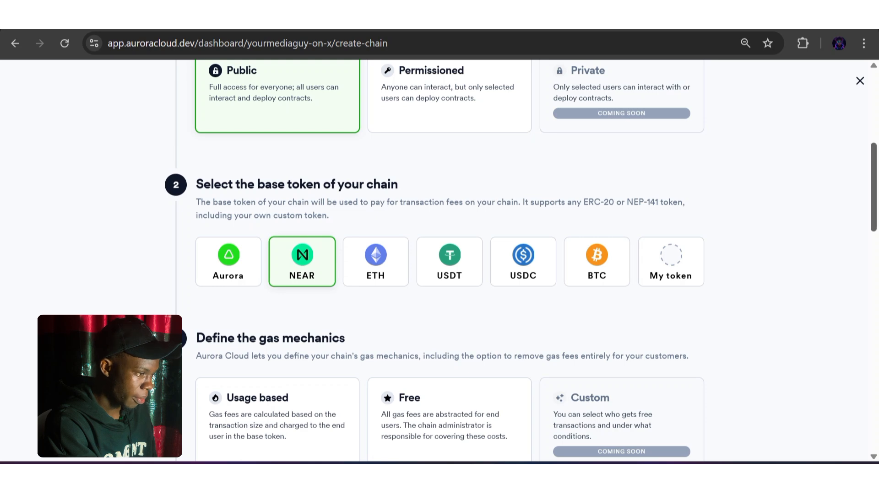
{"action": "scroll", "coordinate": [440, 261], "scroll_direction": "down", "scroll_amount": 4}
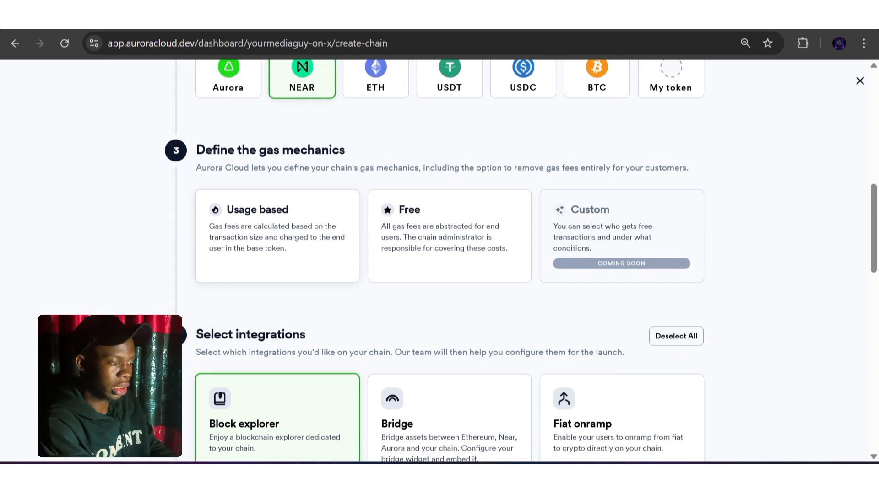
{"action": "left_click", "coordinate": [278, 237]}
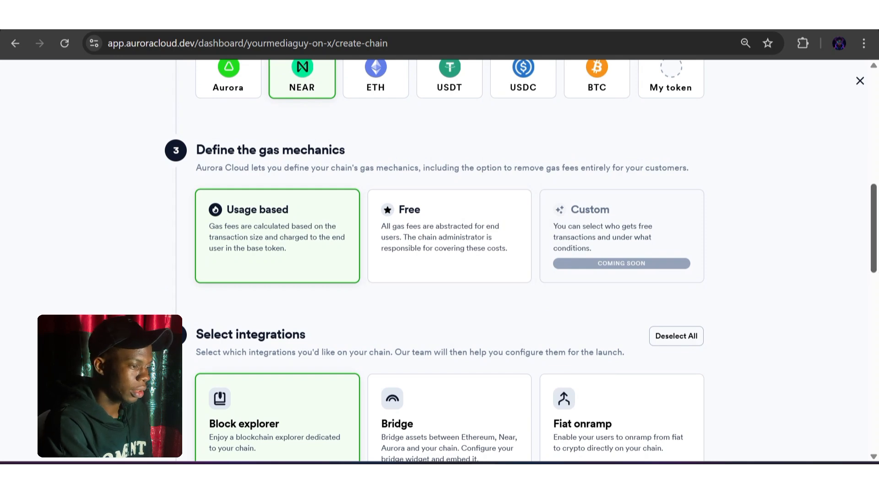
Add the Bridge, Fiat onramp, CEX withdrawals, Oracle and Intents listing integrations to the chain
{"action": "scroll", "coordinate": [448, 261], "scroll_direction": "down", "scroll_amount": 5}
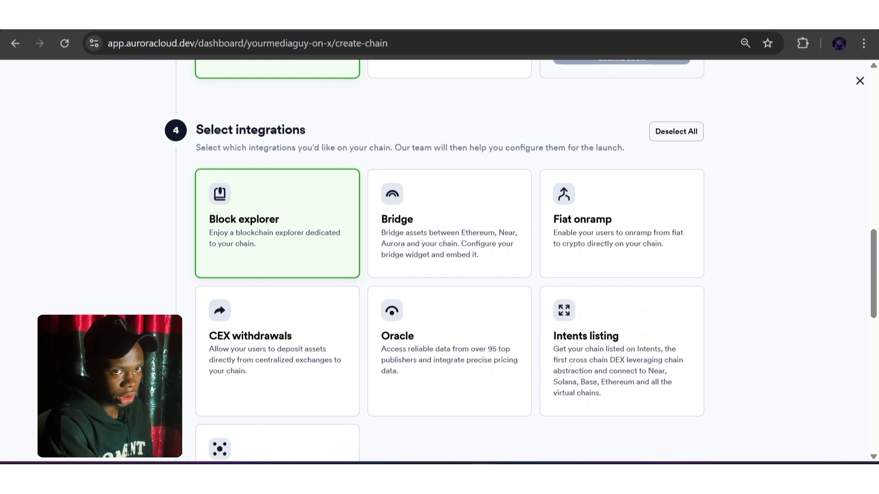
{"action": "left_click", "coordinate": [449, 223]}
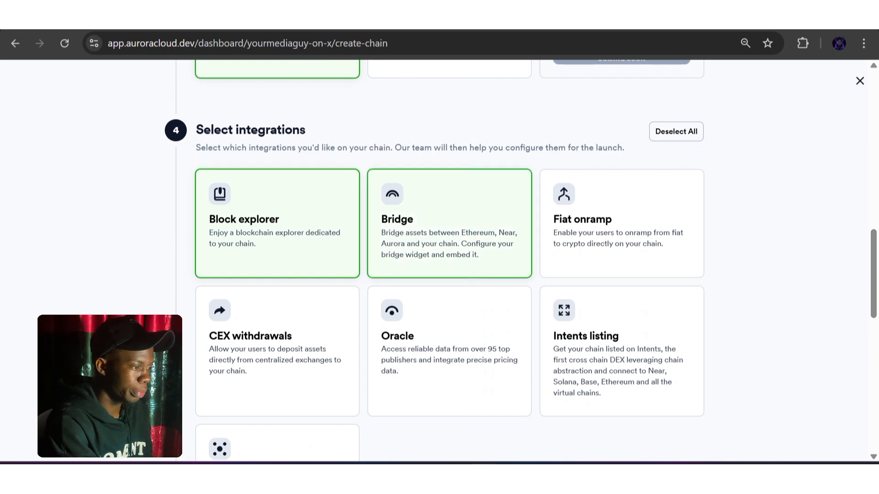
{"action": "left_click", "coordinate": [622, 224]}
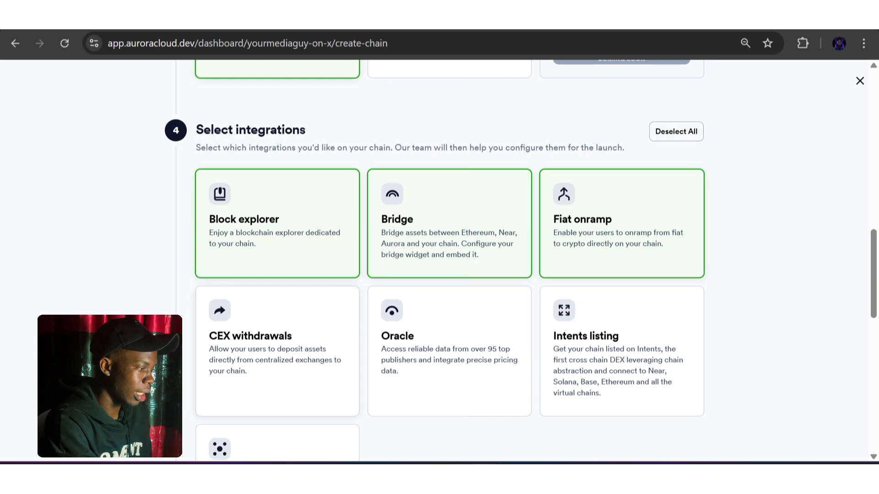
{"action": "left_click", "coordinate": [277, 352]}
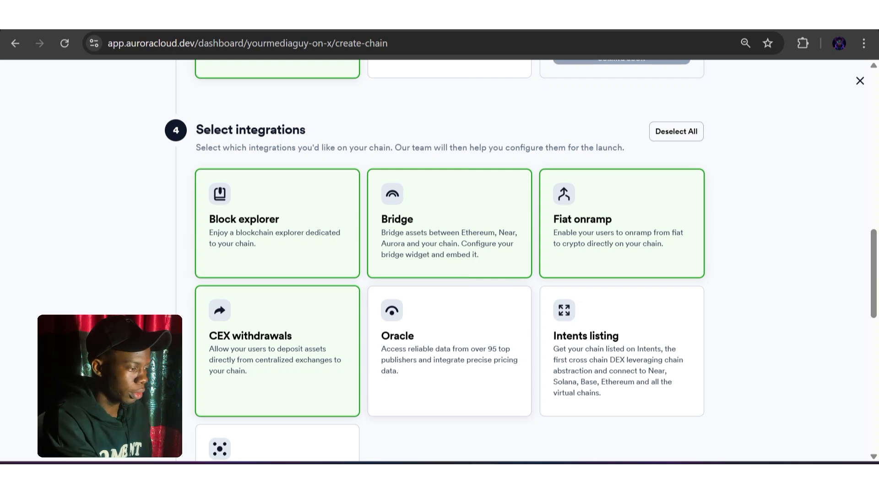
{"action": "left_click", "coordinate": [449, 352]}
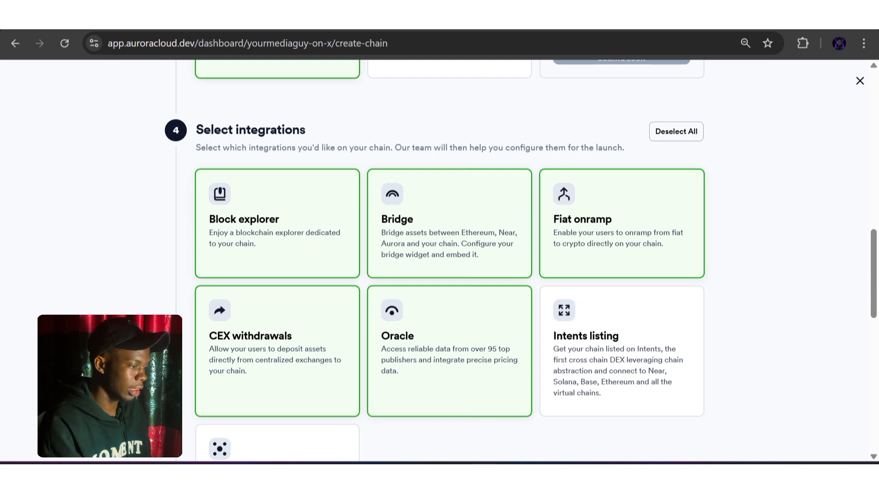
{"action": "scroll", "coordinate": [440, 261], "scroll_direction": "down", "scroll_amount": 4}
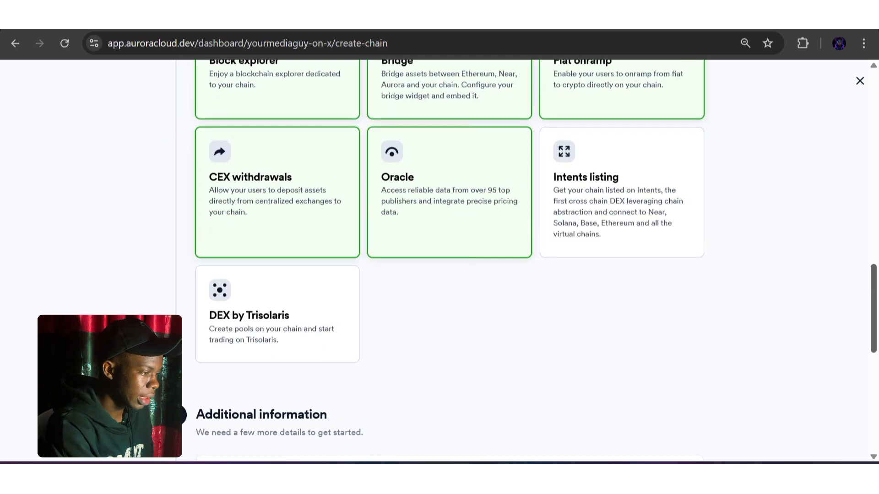
{"action": "left_click", "coordinate": [621, 191]}
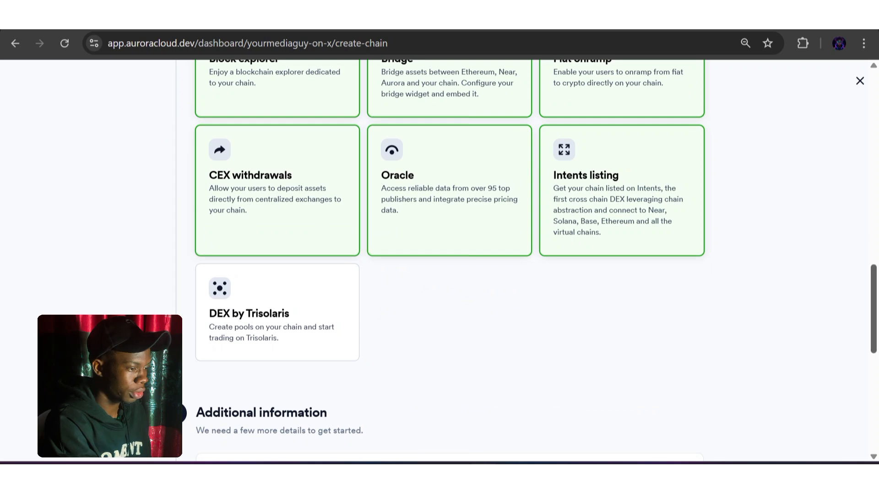
Set the chain name to creativeshub in the additional information form
{"action": "scroll", "coordinate": [440, 261], "scroll_direction": "down", "scroll_amount": 6}
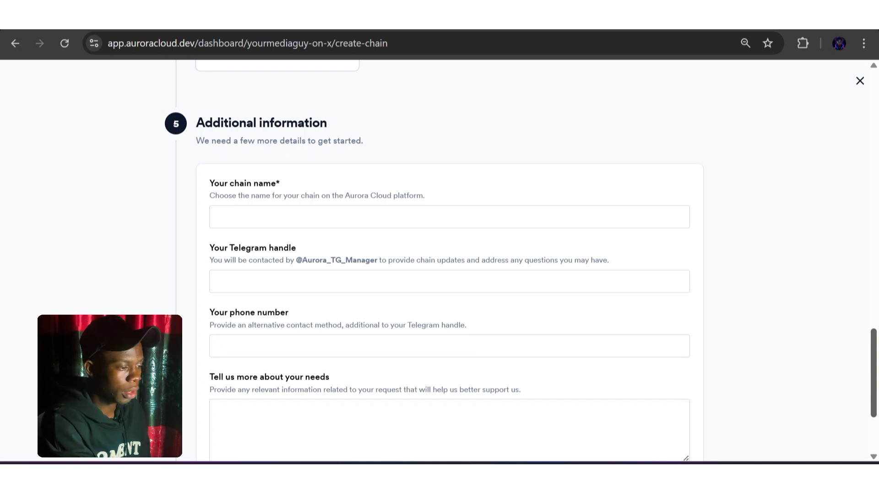
{"action": "scroll", "coordinate": [440, 260], "scroll_direction": "down", "scroll_amount": 2}
{"action": "scroll", "coordinate": [439, 262], "scroll_direction": "up", "scroll_amount": 2}
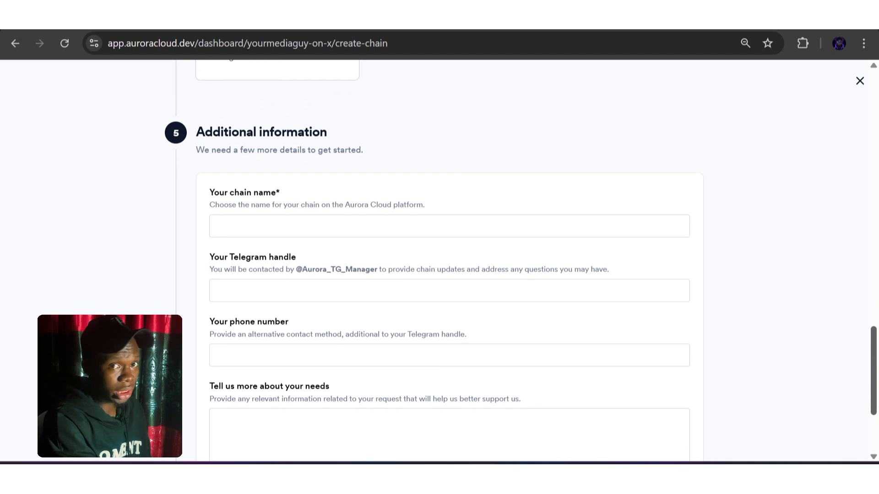
{"action": "scroll", "coordinate": [440, 261], "scroll_direction": "down", "scroll_amount": 1}
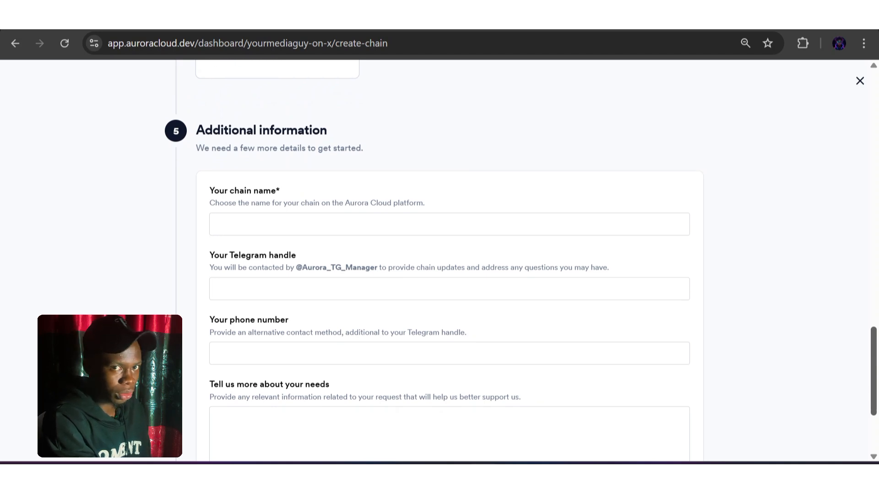
{"action": "left_click", "coordinate": [214, 224]}
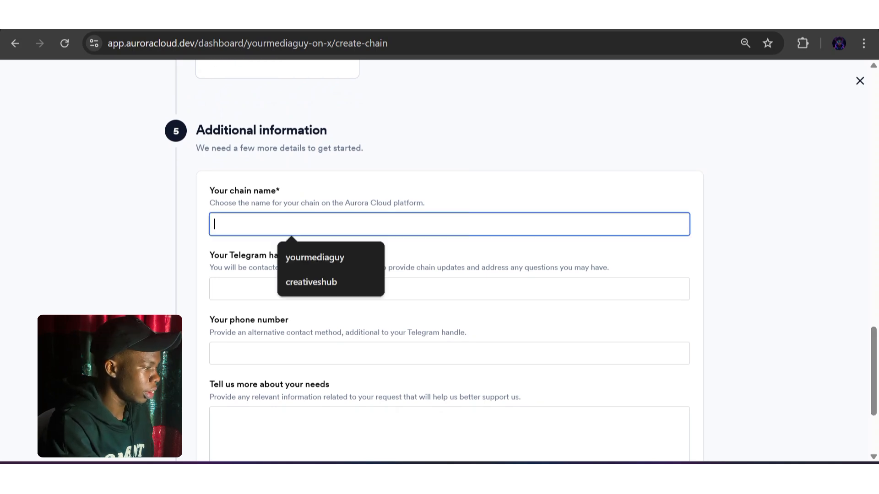
{"action": "key", "text": "Down"}
{"action": "key", "text": "Down"}
{"action": "key", "text": "Return"}
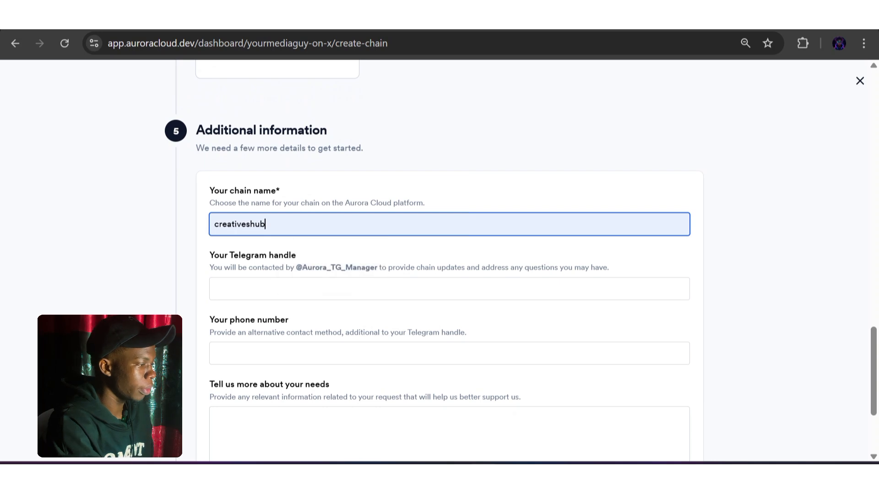
Fill in the contact's Telegram handle, reusing the @ sign from the copied manager handle
{"action": "key", "text": "Tab"}
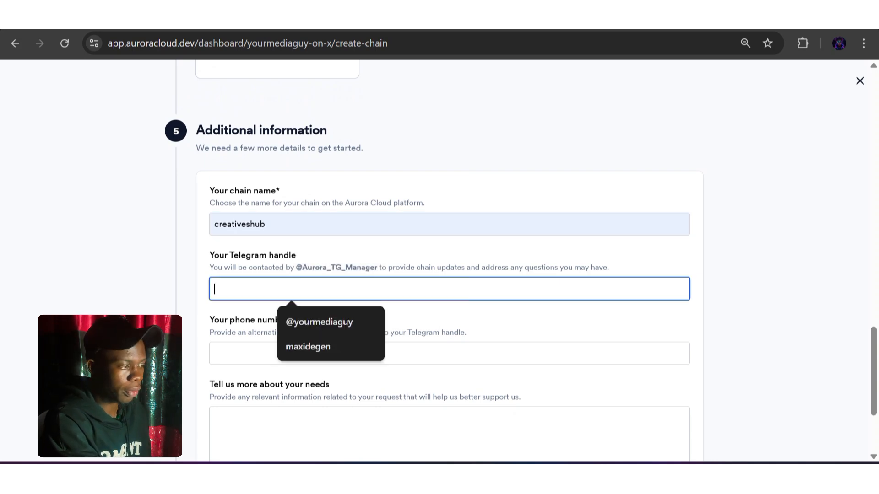
{"action": "key", "text": "Down"}
{"action": "key", "text": "Down"}
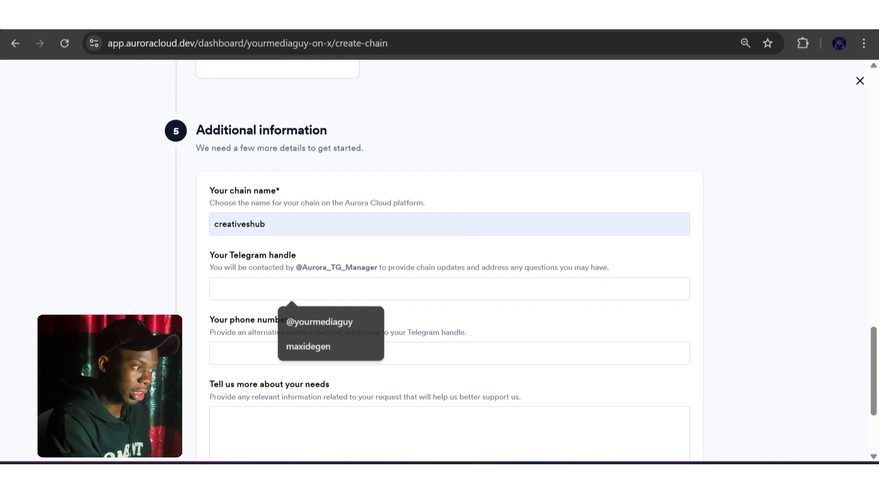
{"action": "left_click_drag", "start_coordinate": [296, 267], "coordinate": [377, 267]}
{"action": "key", "text": "ctrl+c"}
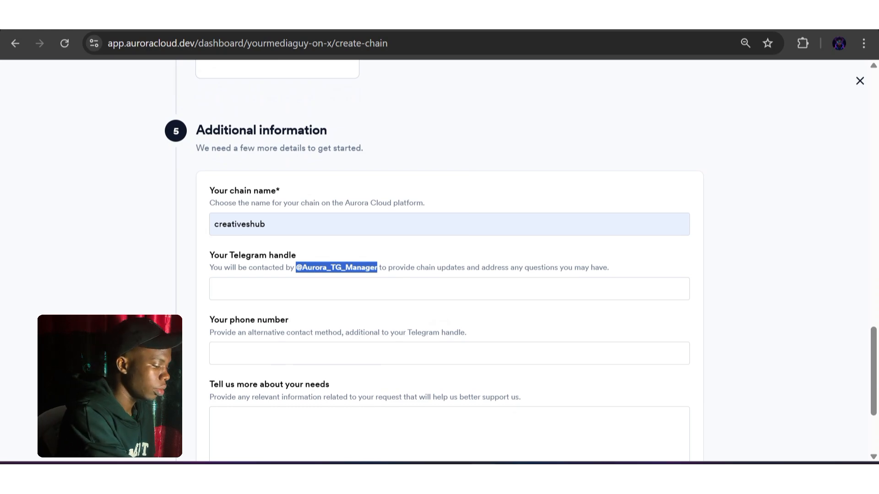
{"action": "left_click", "coordinate": [357, 289]}
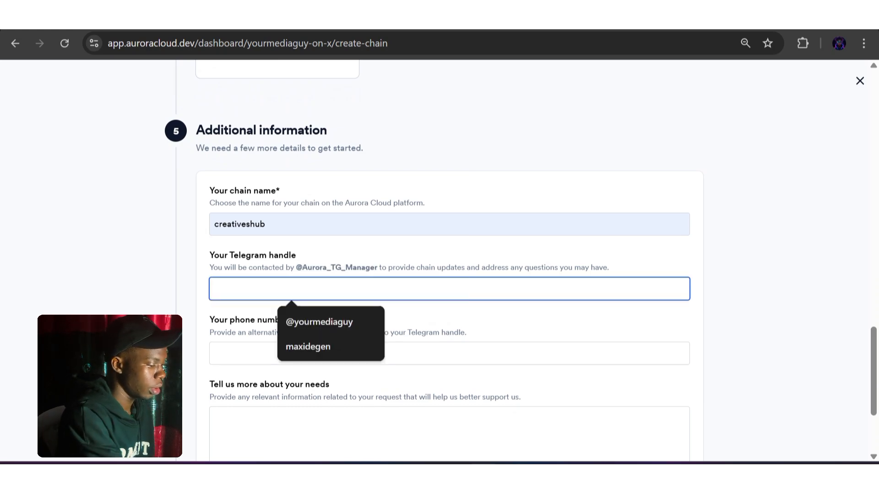
{"action": "key", "text": "ctrl+v"}
{"action": "key", "text": "shift+Left"}
{"action": "key", "text": "shift+Left"}
{"action": "key", "text": "shift+Left"}
{"action": "key", "text": "shift+Left"}
{"action": "key", "text": "shift+Left"}
{"action": "key", "text": "shift+Left"}
{"action": "key", "text": "shift+Left"}
{"action": "key", "text": "shift+Left"}
{"action": "key", "text": "shift+Left"}
{"action": "key", "text": "shift+Left"}
{"action": "key", "text": "shift+Left"}
{"action": "key", "text": "shift+Left"}
{"action": "key", "text": "shift+Left"}
{"action": "key", "text": "shift+Left"}
{"action": "key", "text": "shift+Left"}
{"action": "key", "text": "shift+Left"}
{"action": "key", "text": "shift+Left"}
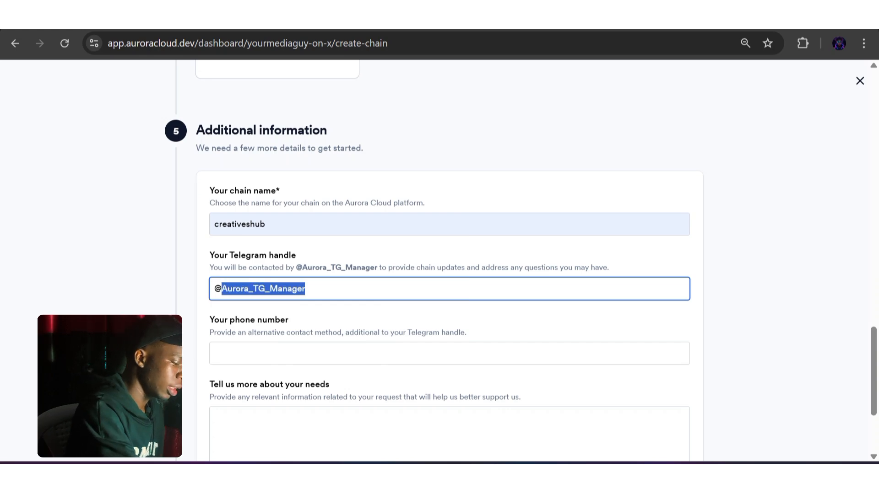
{"action": "type", "text": "dig"}
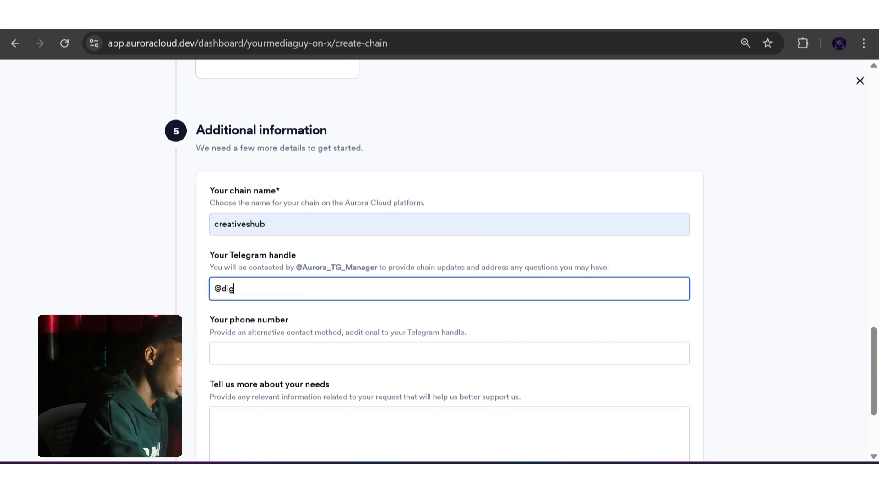
{"action": "type", "text": "enm"}
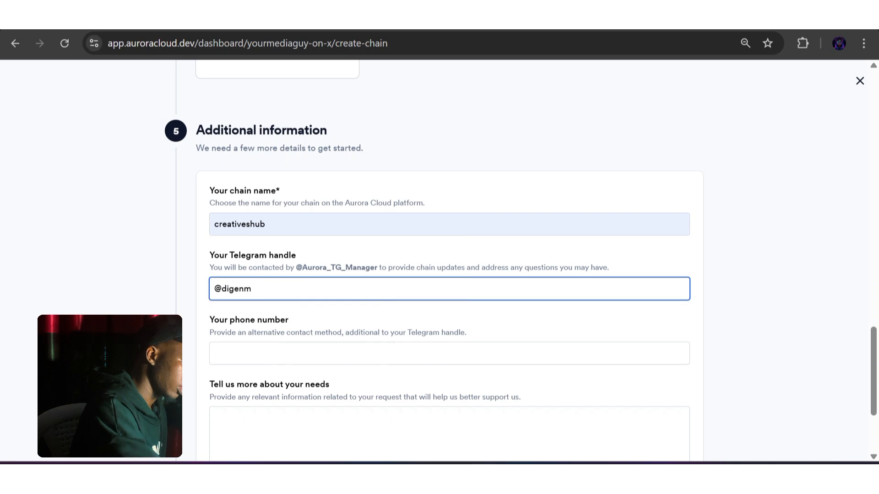
{"action": "type", "text": "a"}
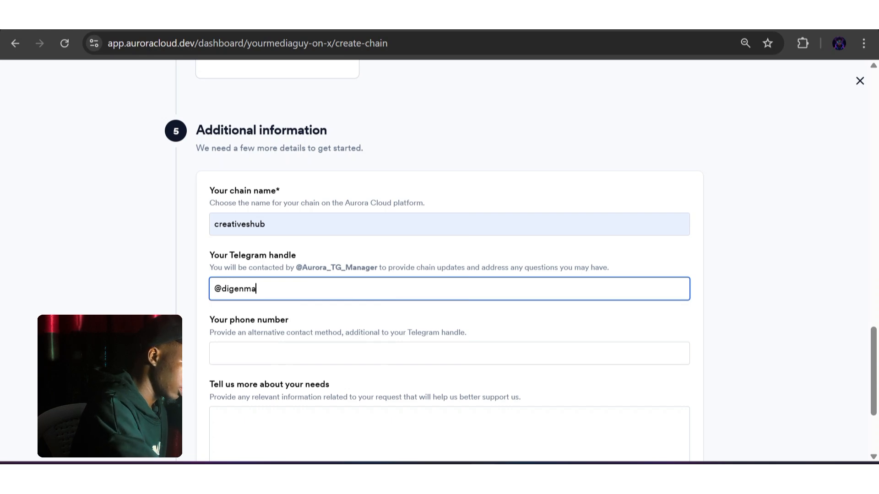
{"action": "type", "text": "xi"}
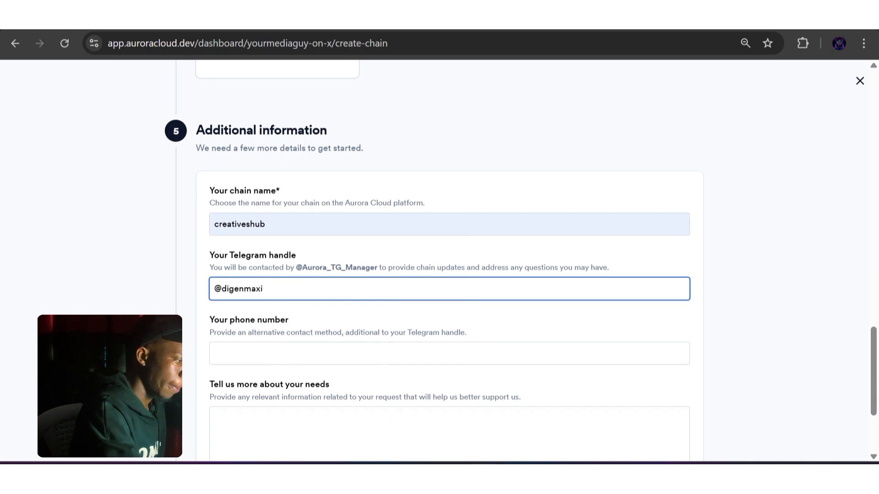
Describe the chain's needs as "to create a blockchain for creatives to get paid and transact boundarilessly", leaving the phone number empty
{"action": "left_click", "coordinate": [293, 354]}
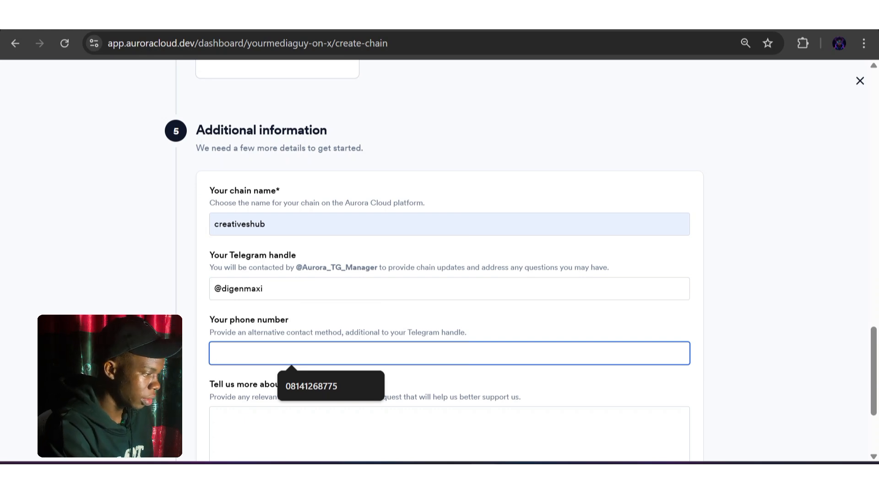
{"action": "left_click", "coordinate": [330, 431]}
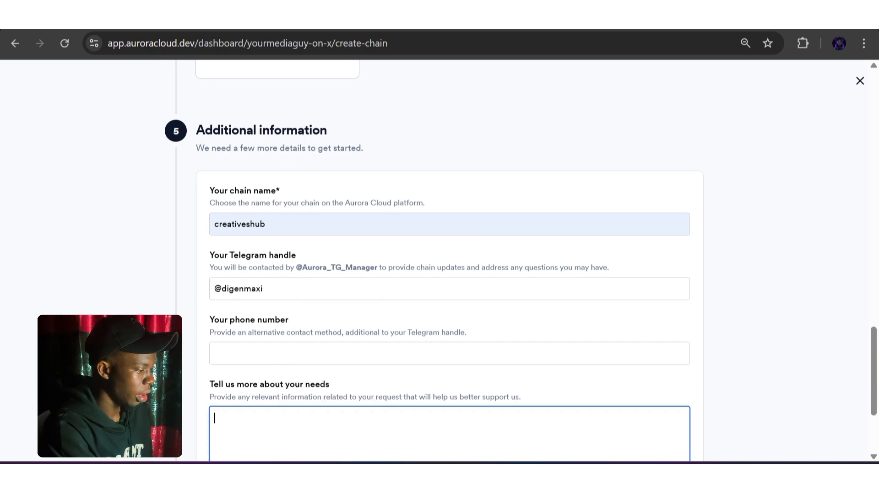
{"action": "scroll", "coordinate": [439, 261], "scroll_direction": "down", "scroll_amount": 3}
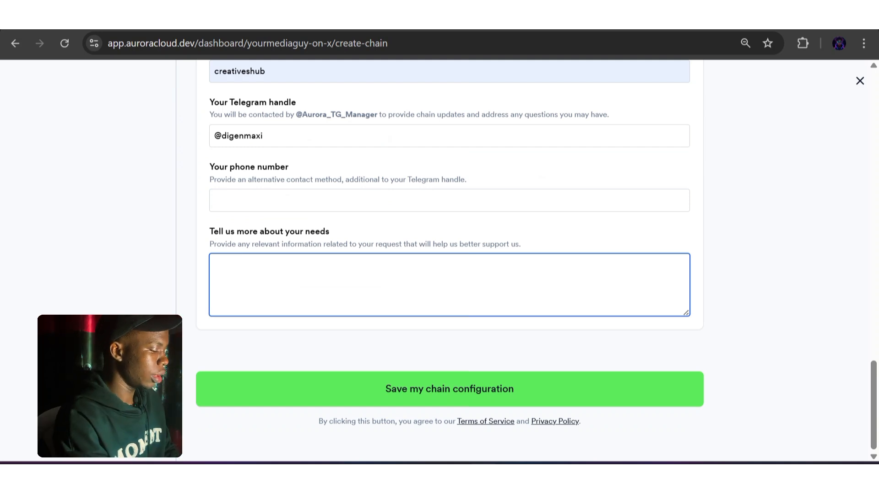
{"action": "type", "text": "to cr"}
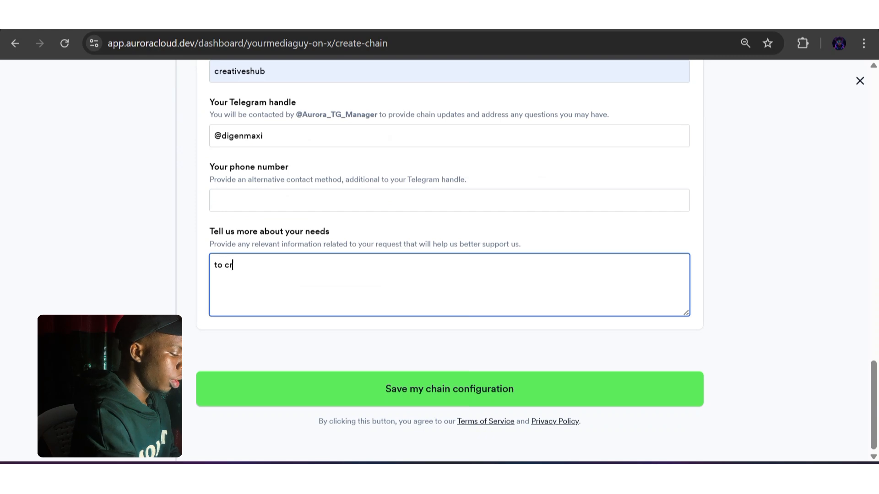
{"action": "type", "text": "eate a"}
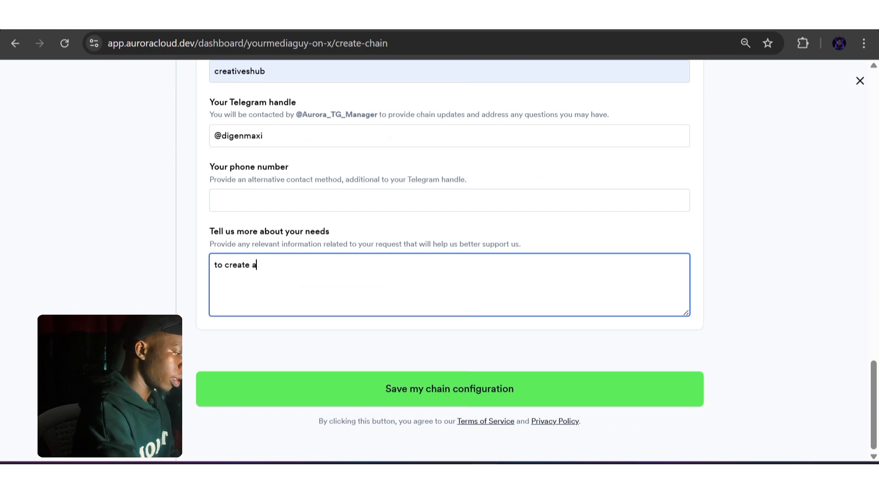
{"action": "type", "text": " bloc"}
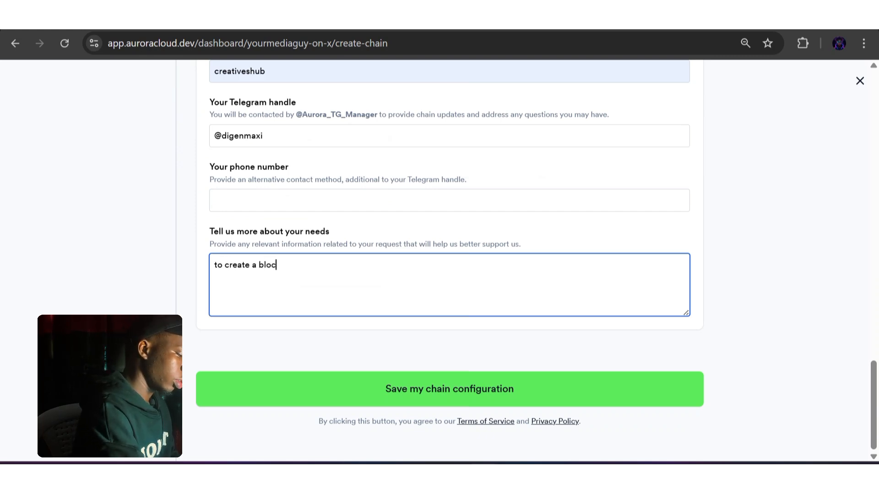
{"action": "type", "text": "kcha"}
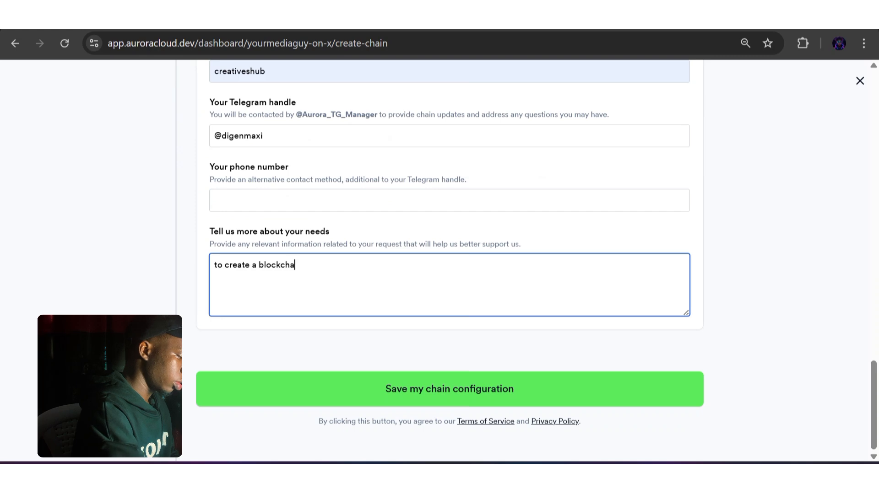
{"action": "type", "text": "in f"}
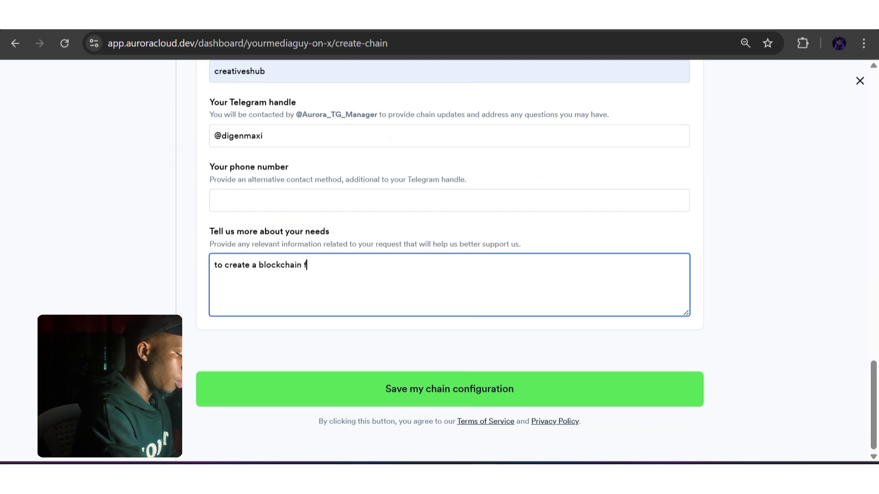
{"action": "type", "text": "or crea"}
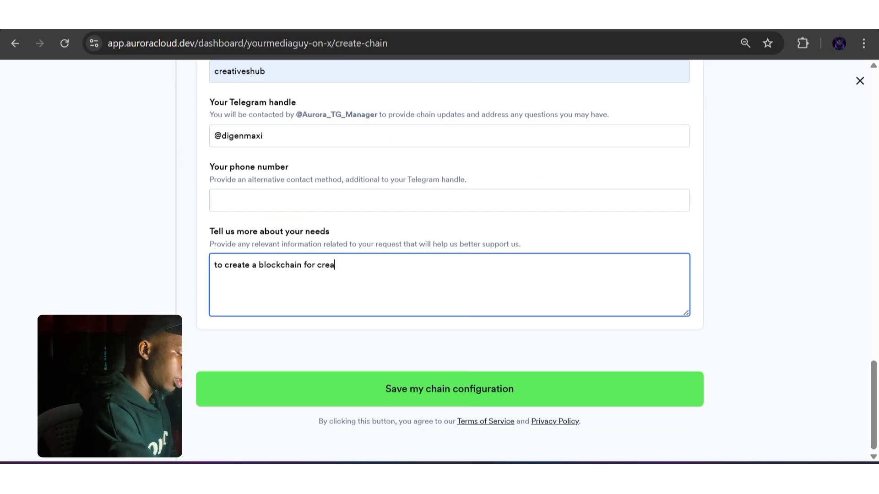
{"action": "type", "text": "tives "}
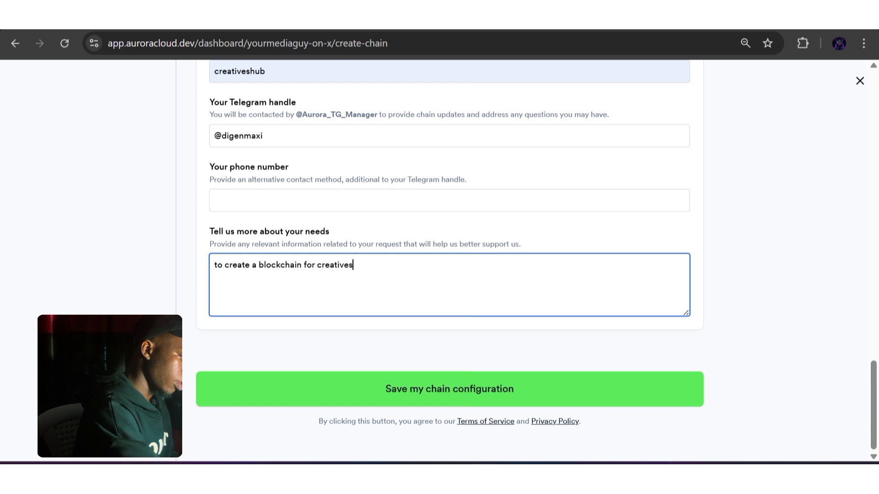
{"action": "type", "text": "t"}
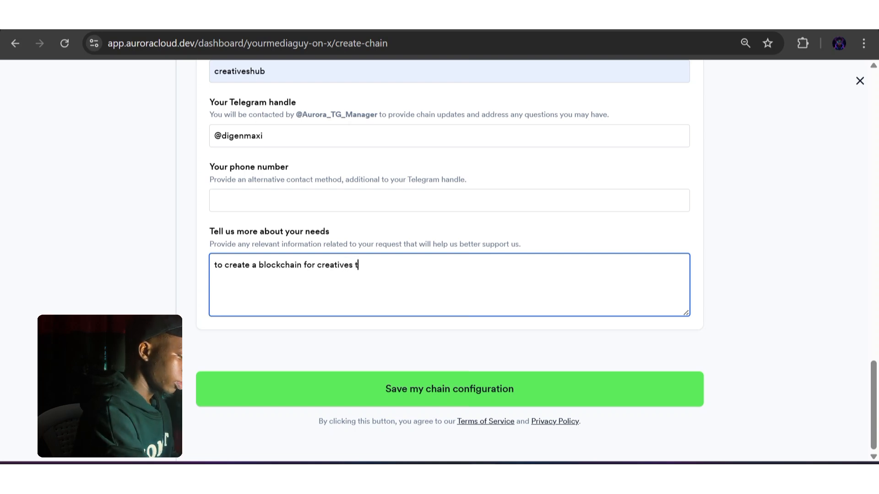
{"action": "type", "text": "o get"}
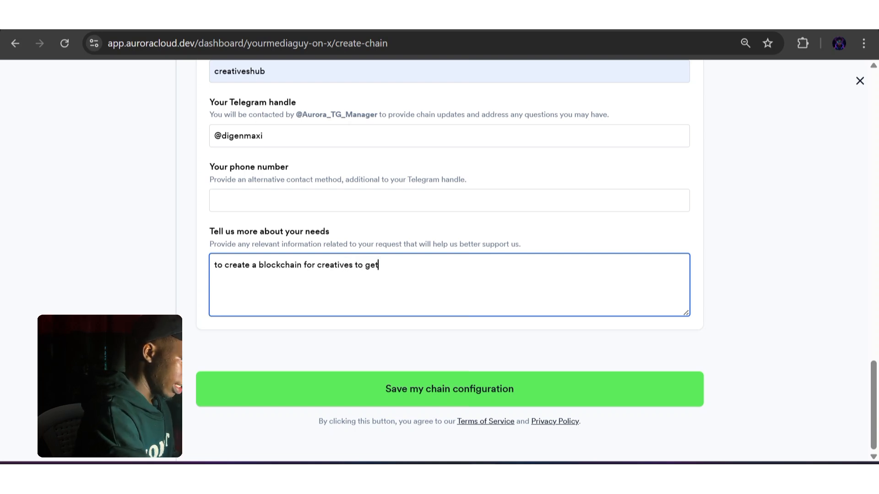
{"action": "type", "text": " pa"}
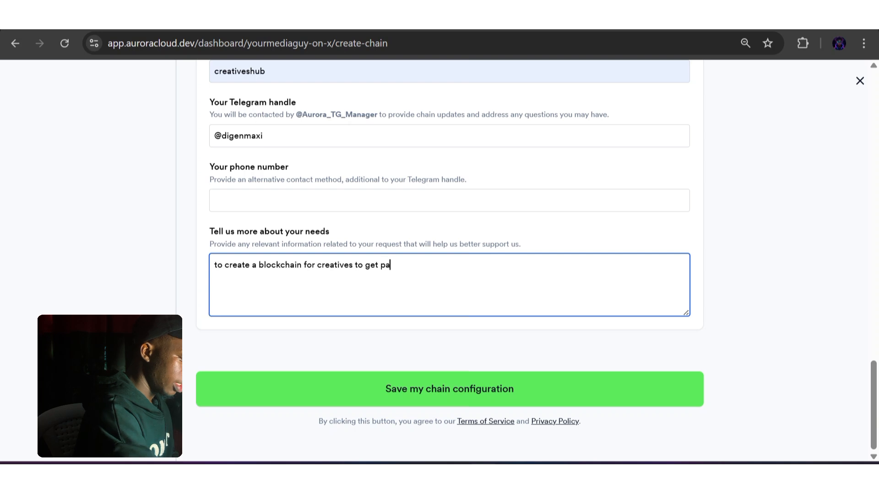
{"action": "type", "text": "id and"}
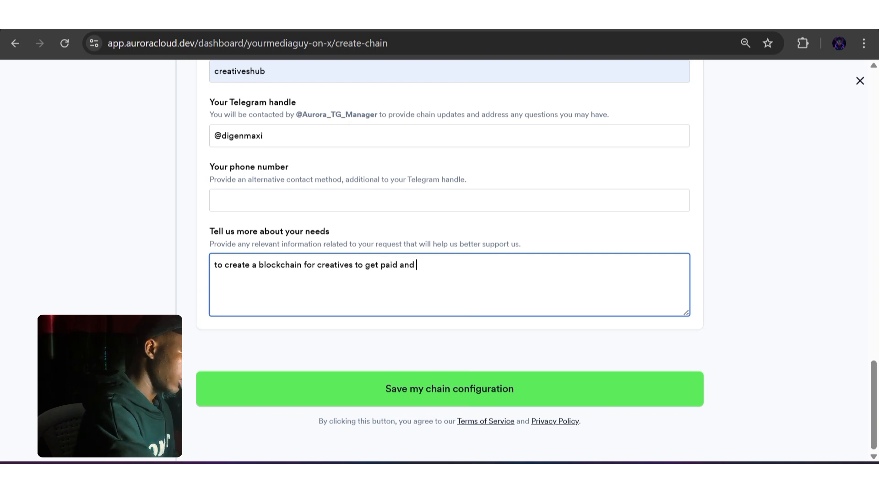
{"action": "type", "text": " tra"}
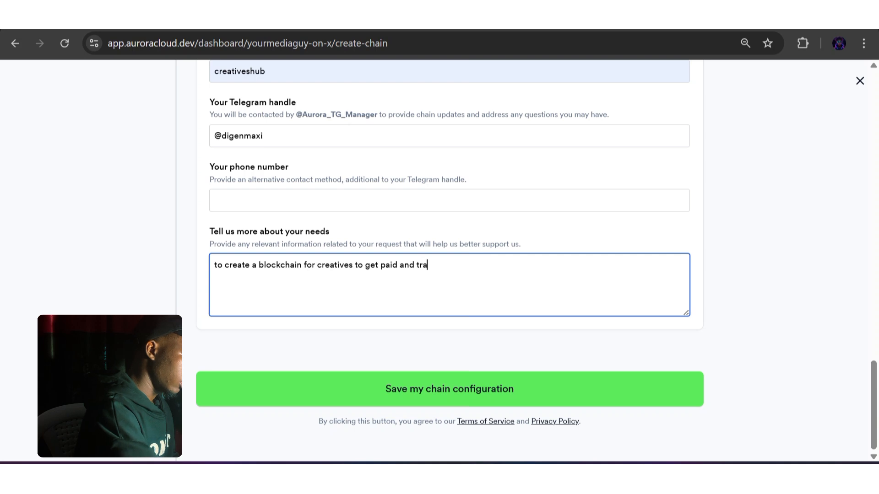
{"action": "type", "text": "nsact"}
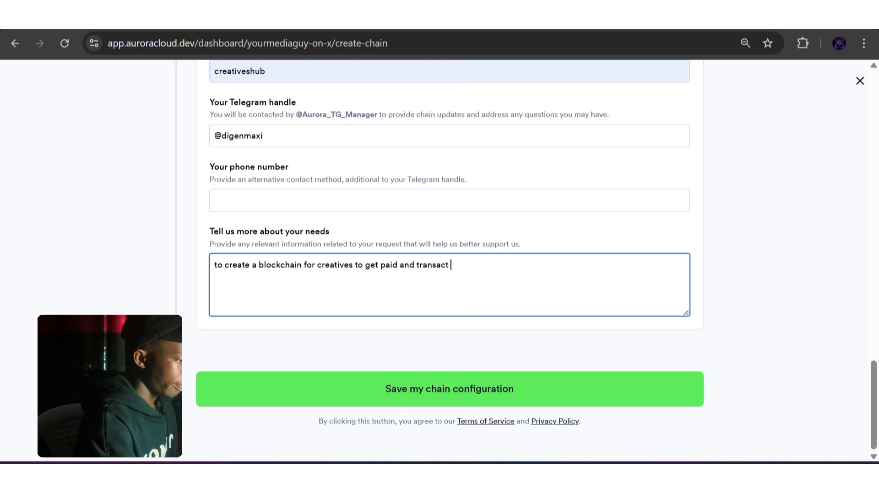
{"action": "type", "text": " bou"}
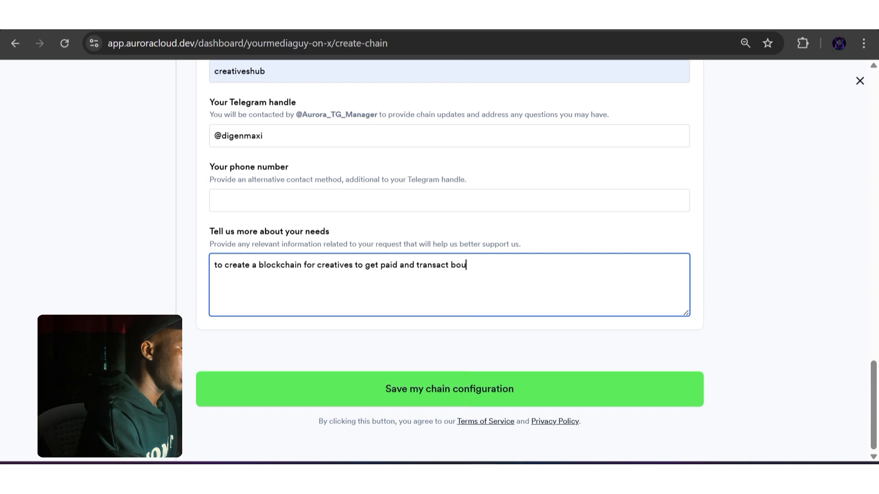
{"action": "type", "text": "ndar"}
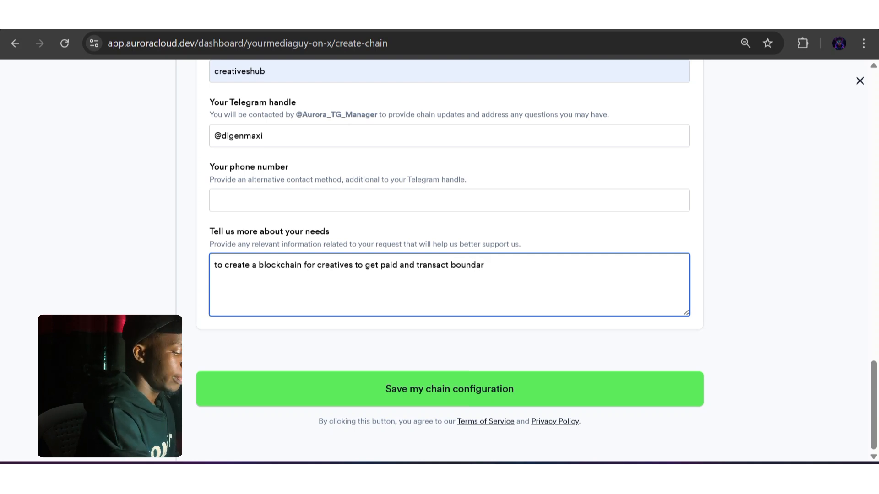
{"action": "type", "text": "iless"}
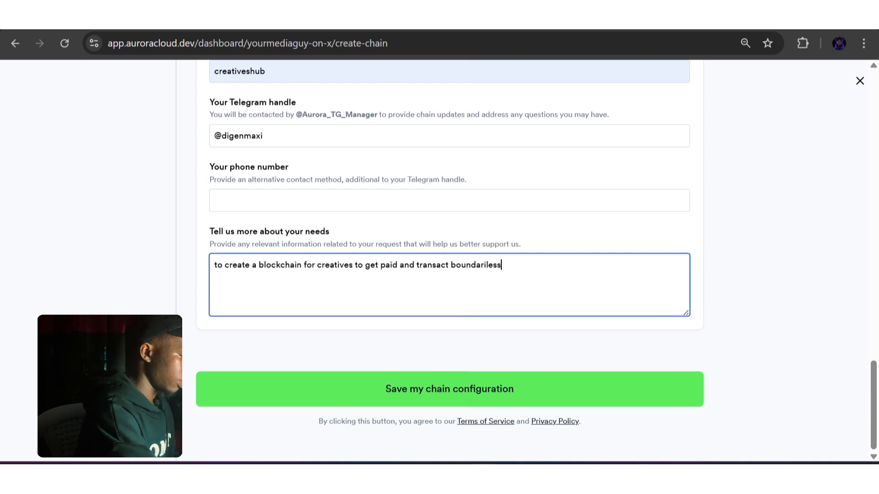
{"action": "type", "text": "ly"}
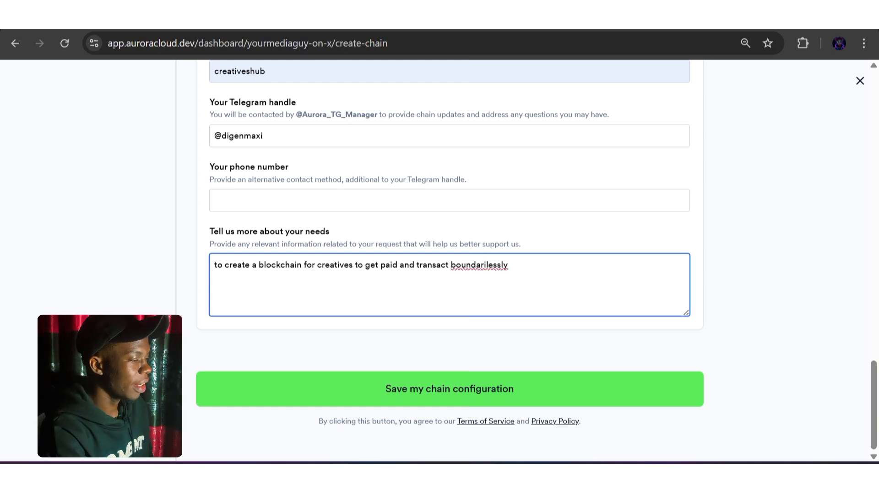
Correct the last word of the needs description to "boundlessly" and save the chain configuration
{"action": "left_click", "coordinate": [488, 265]}
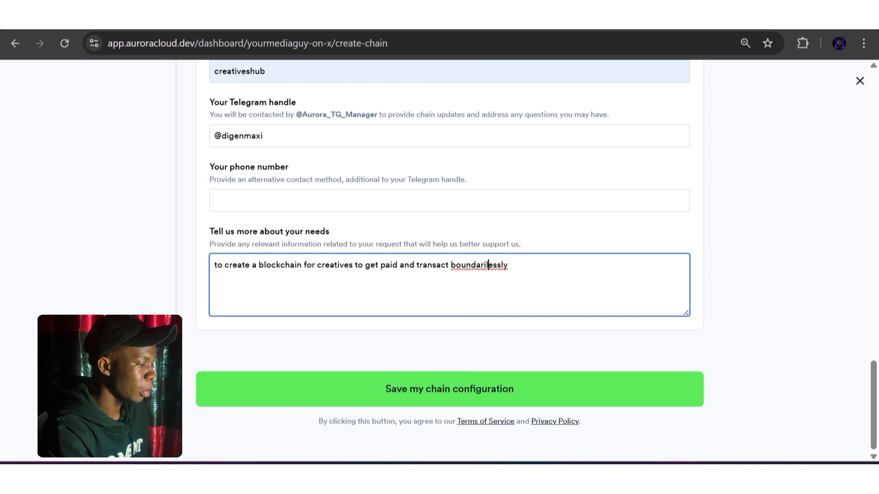
{"action": "key", "text": "BackSpace"}
{"action": "key", "text": "BackSpace"}
{"action": "key", "text": "BackSpace"}
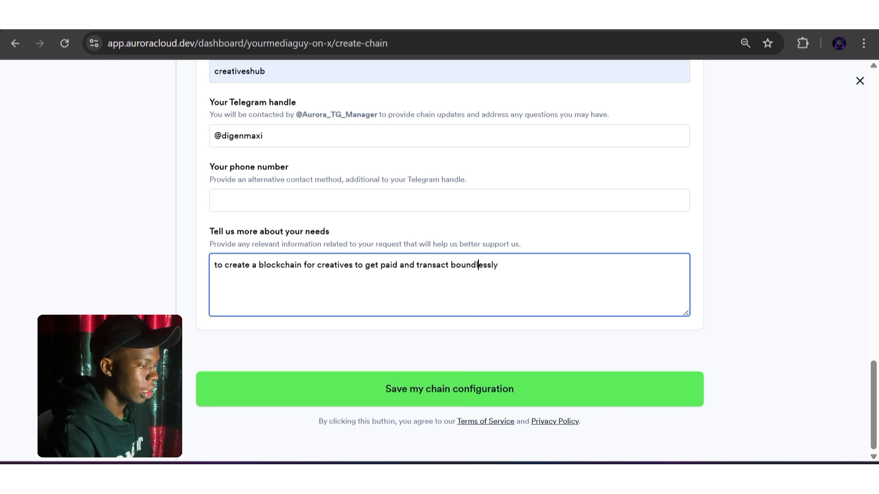
{"action": "left_click", "coordinate": [450, 389]}
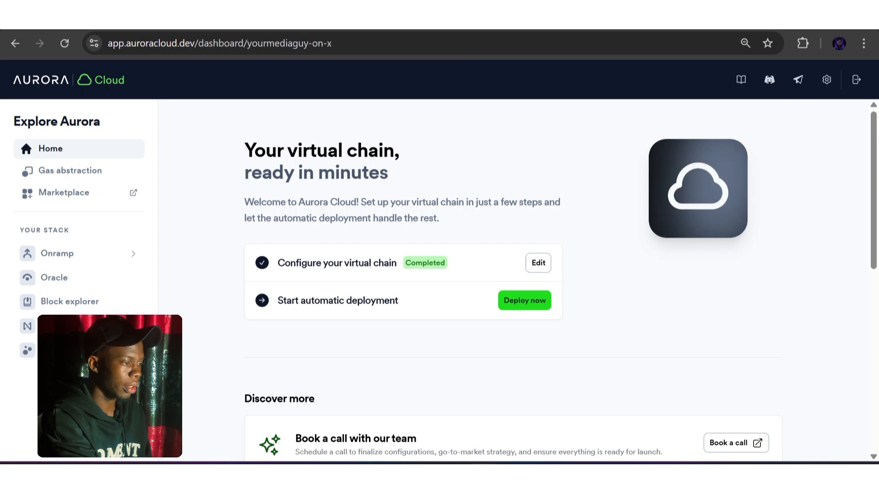
Start the automatic deployment of the configured virtual chain, follow its stages and finish the deployment
{"action": "left_click", "coordinate": [525, 300]}
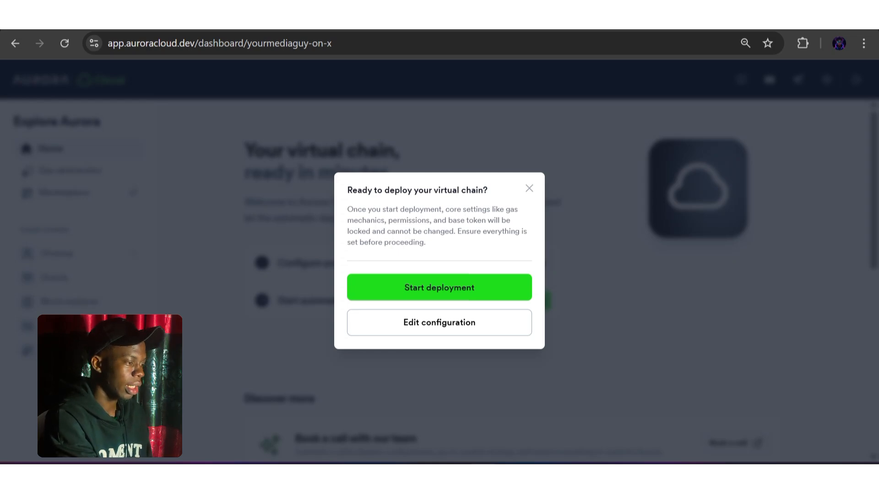
{"action": "left_click", "coordinate": [440, 288]}
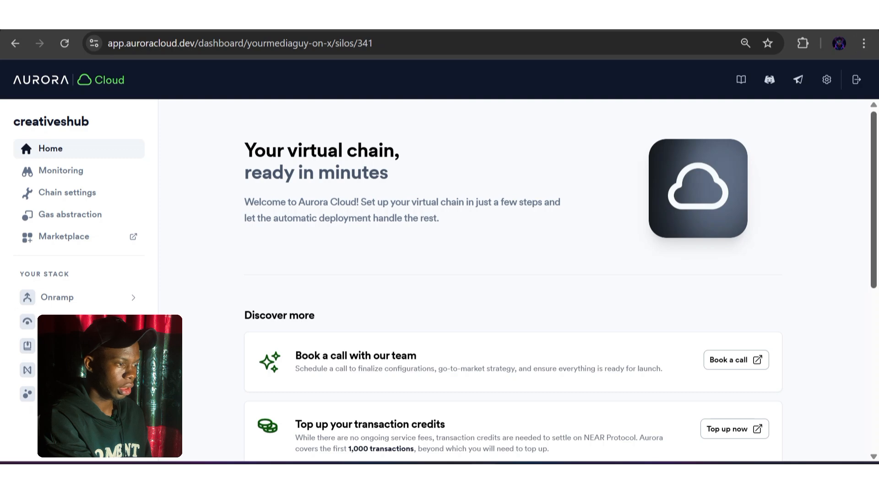
{"action": "scroll", "coordinate": [513, 280], "scroll_direction": "down", "scroll_amount": 2}
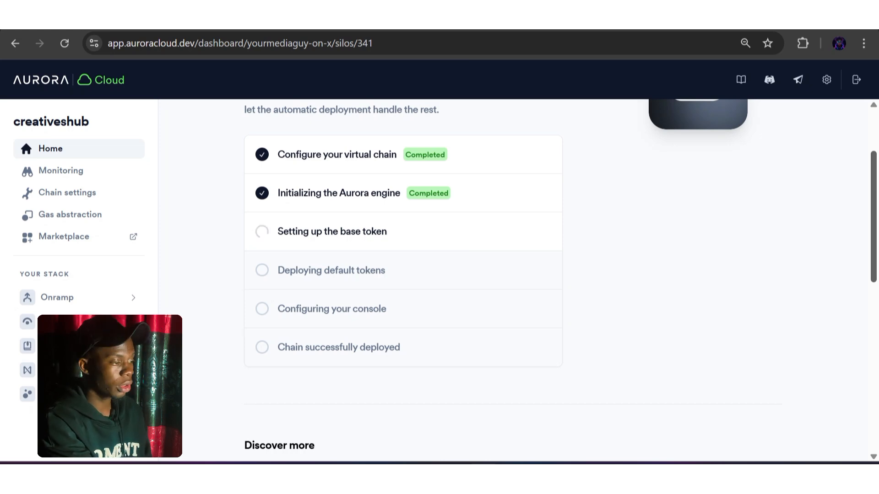
{"action": "scroll", "coordinate": [512, 281], "scroll_direction": "up", "scroll_amount": 2}
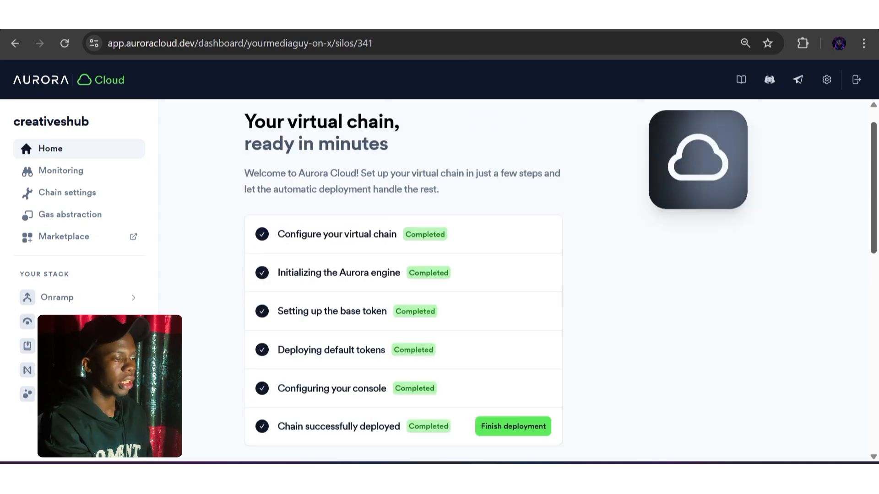
{"action": "scroll", "coordinate": [513, 281], "scroll_direction": "down", "scroll_amount": 1}
{"action": "scroll", "coordinate": [512, 280], "scroll_direction": "up", "scroll_amount": 2}
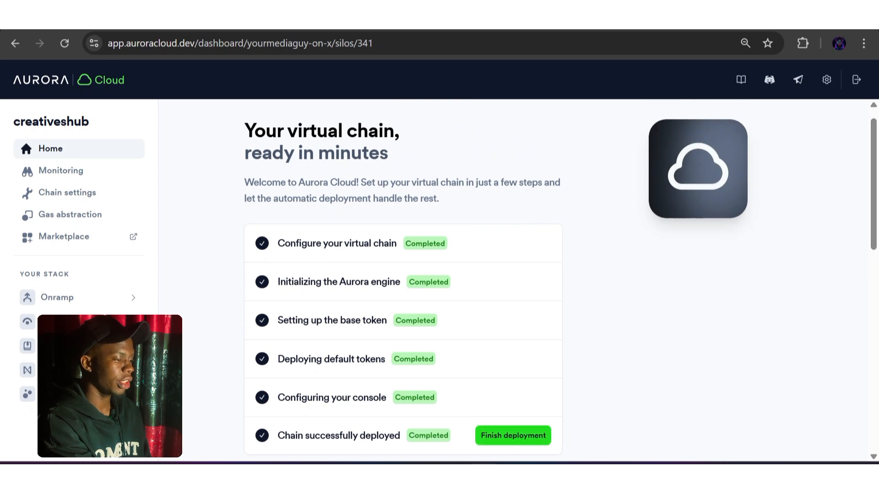
{"action": "left_click", "coordinate": [513, 435]}
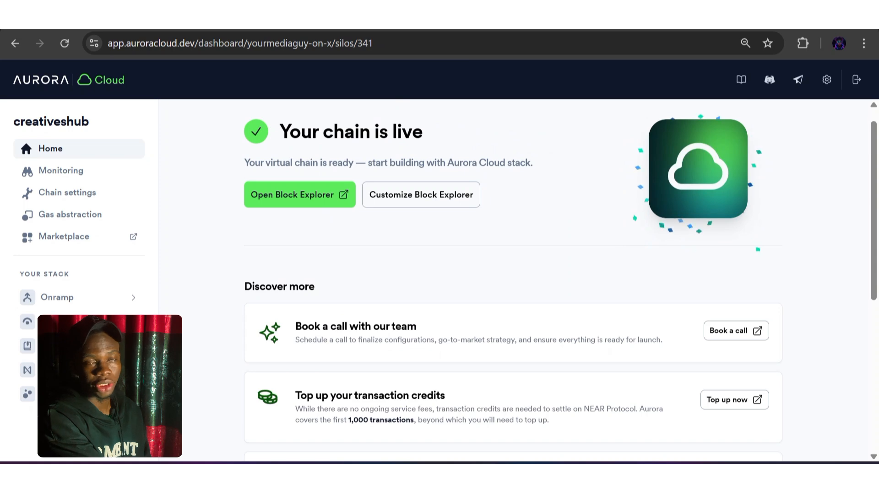
Open the live chain's block explorer from its customization page and look through the latest blocks and transactions
{"action": "scroll", "coordinate": [561, 283], "scroll_direction": "up", "scroll_amount": 1}
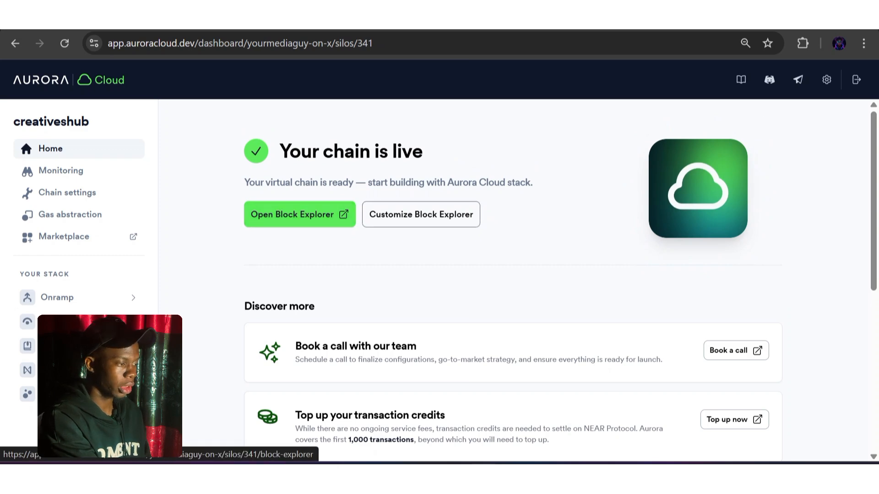
{"action": "left_click", "coordinate": [421, 214]}
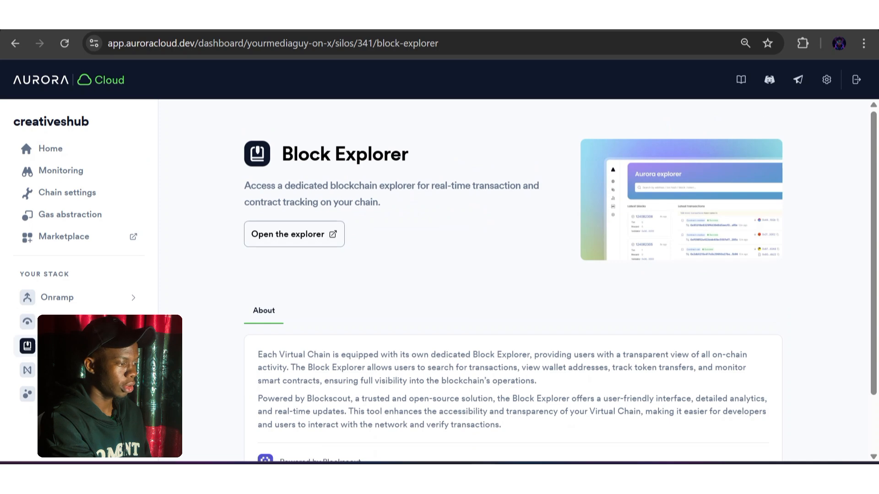
{"action": "left_click", "coordinate": [294, 234]}
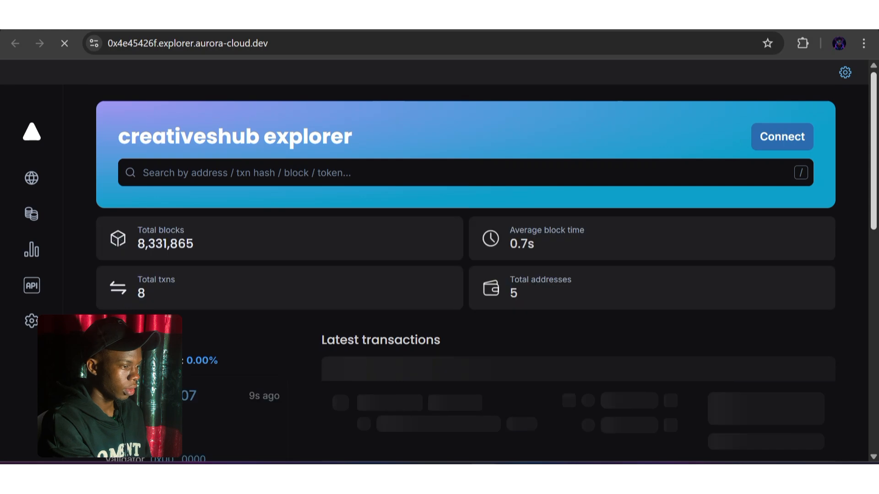
{"action": "scroll", "coordinate": [440, 261], "scroll_direction": "down", "scroll_amount": 4}
{"action": "scroll", "coordinate": [440, 261], "scroll_direction": "down", "scroll_amount": 1}
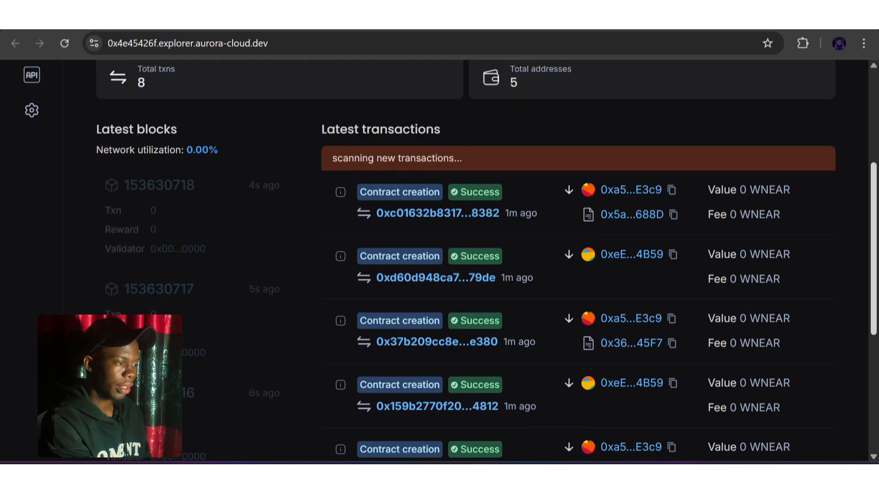
{"action": "scroll", "coordinate": [439, 261], "scroll_direction": "up", "scroll_amount": 5}
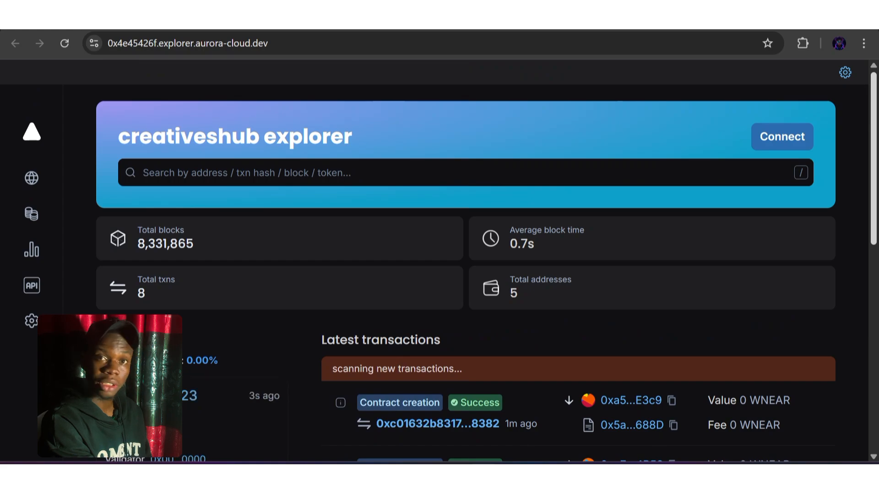